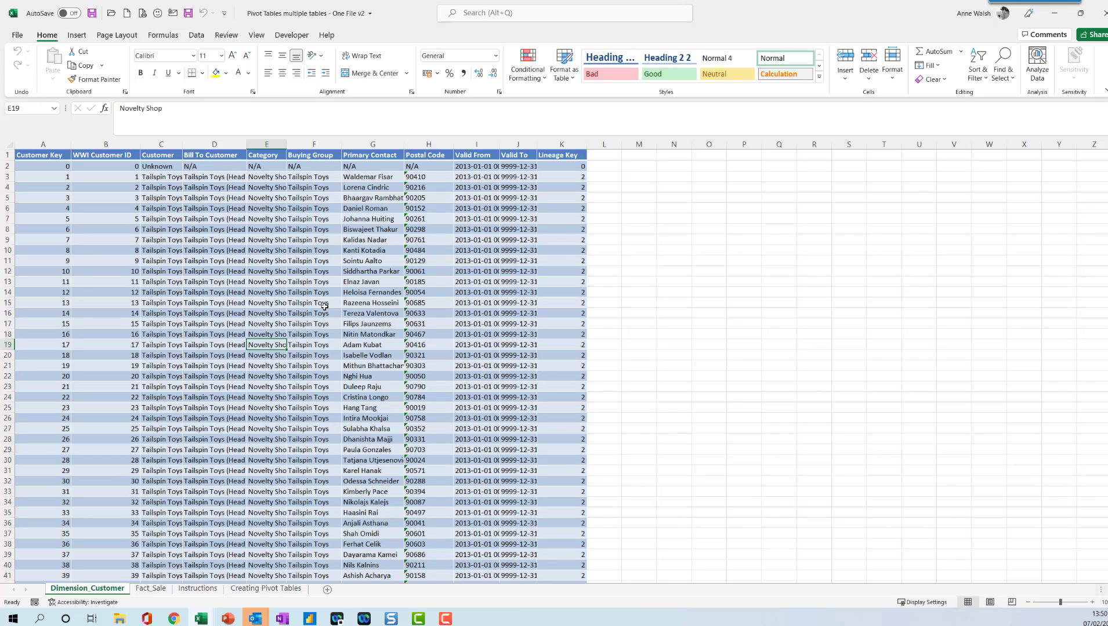
Step: Convert the Dimension_Customer data into a table with headers and name the table Customer
left_click(285, 282)
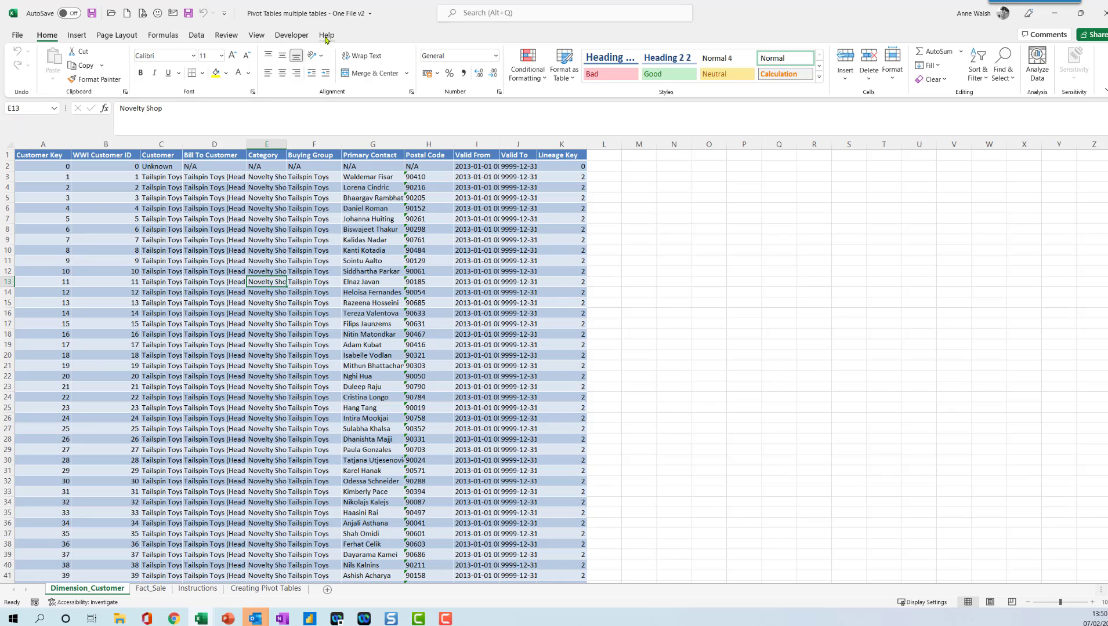
left_click(76, 36)
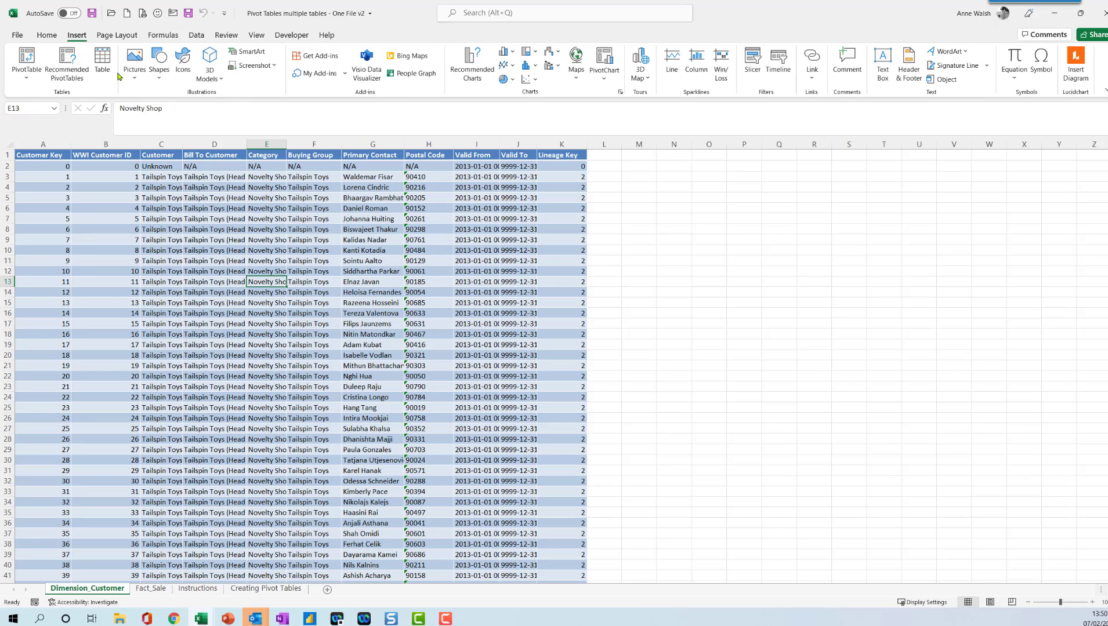
left_click(102, 64)
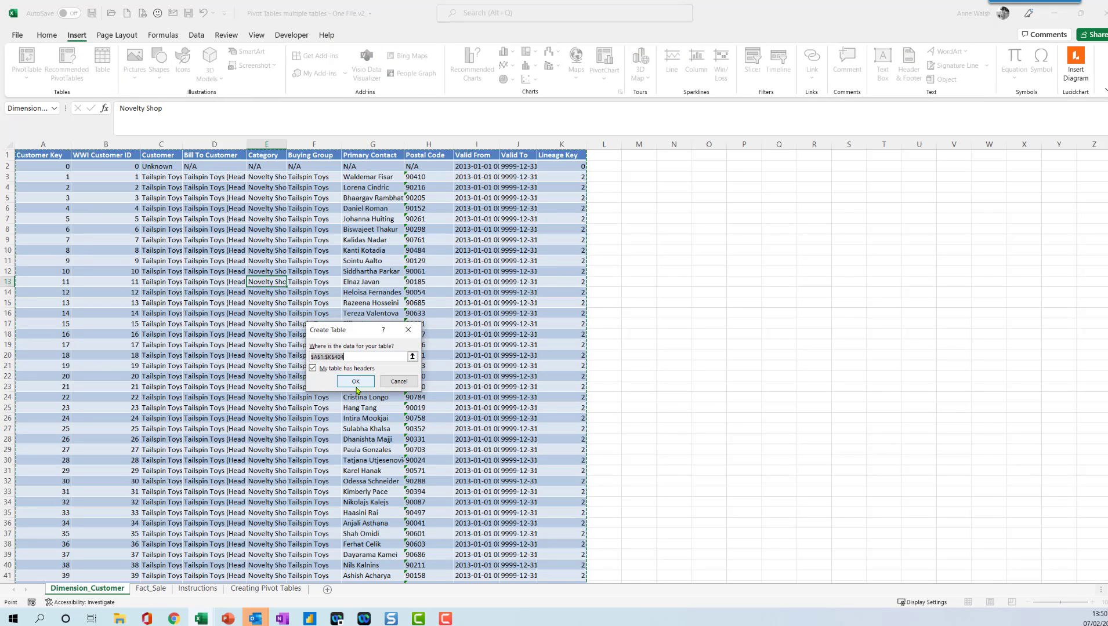
left_click(356, 385)
left_click(38, 65)
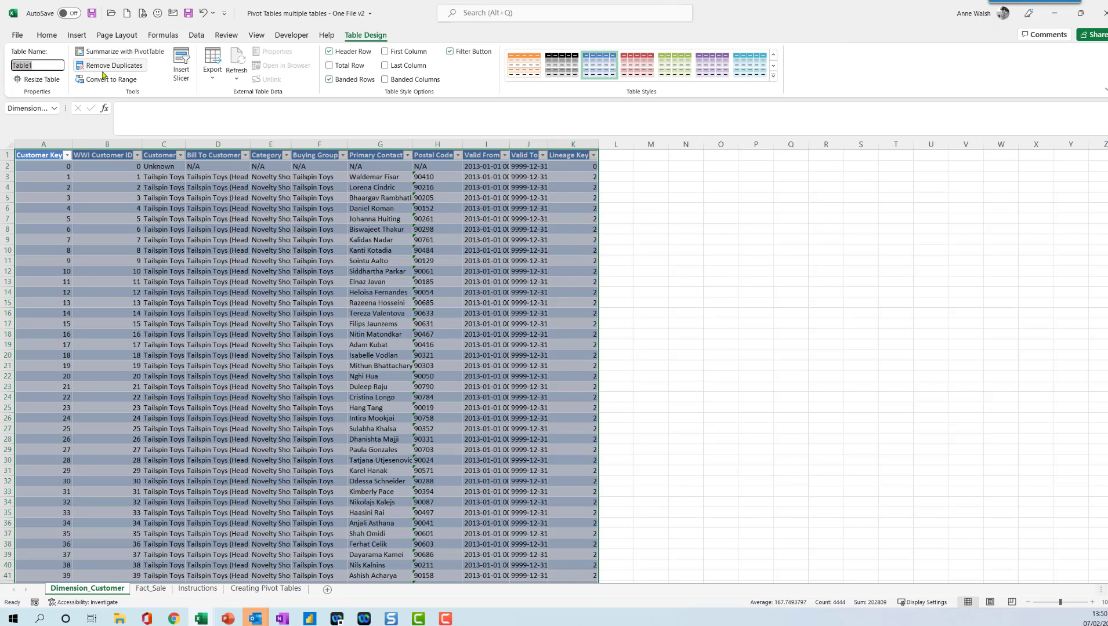
type("Customer")
key("Return")
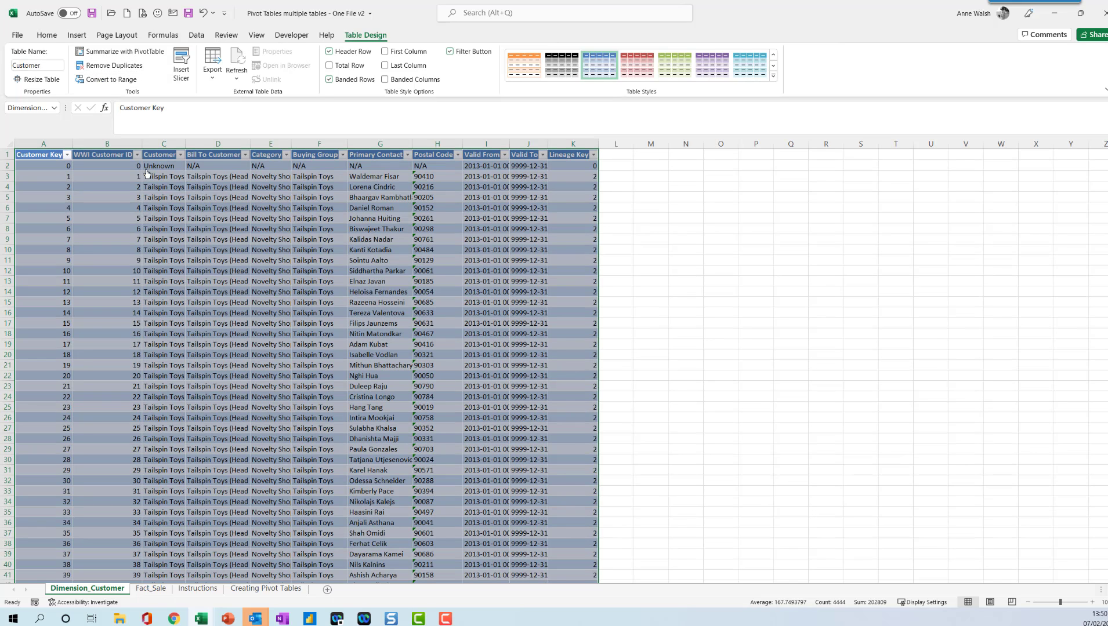
Step: Convert the Fact_Sale data into a table with headers and name the table Sales
left_click(152, 589)
left_click(185, 407)
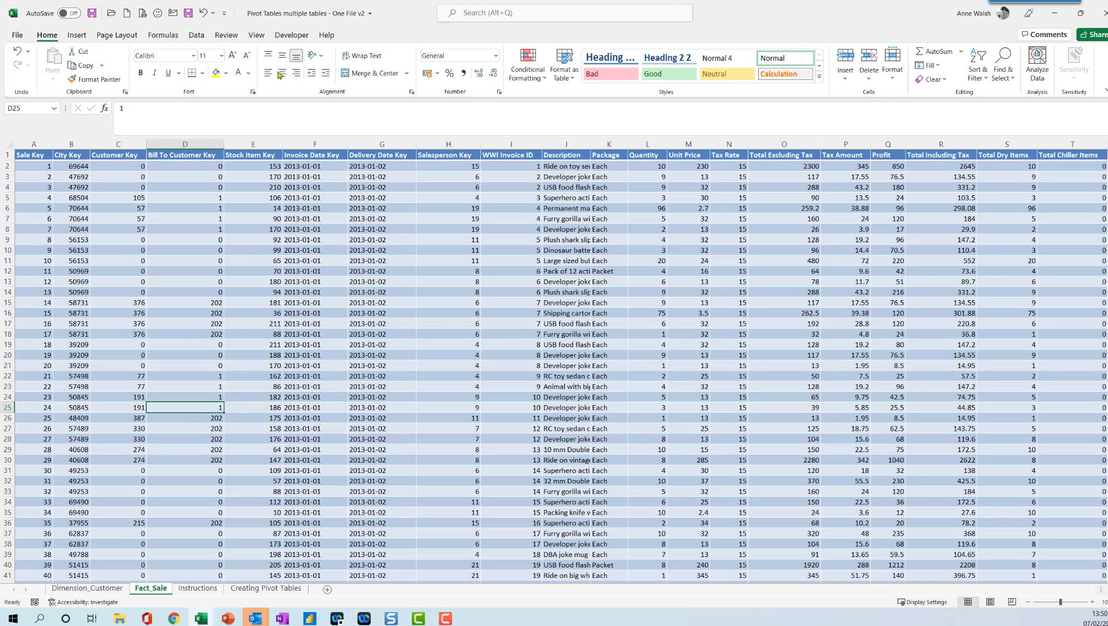
left_click(77, 35)
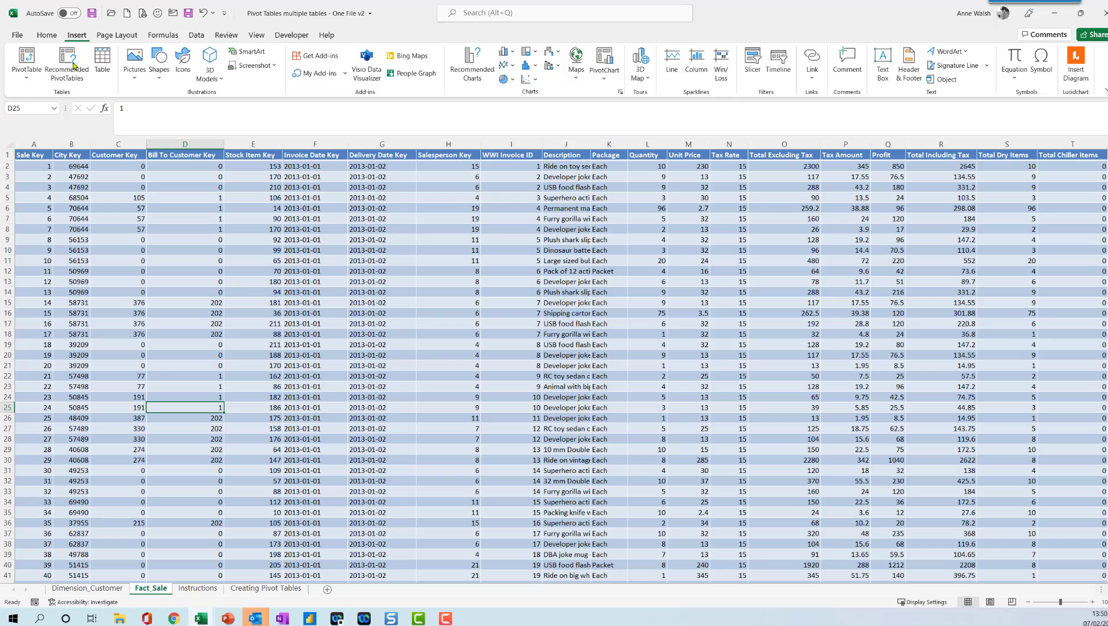
left_click(102, 61)
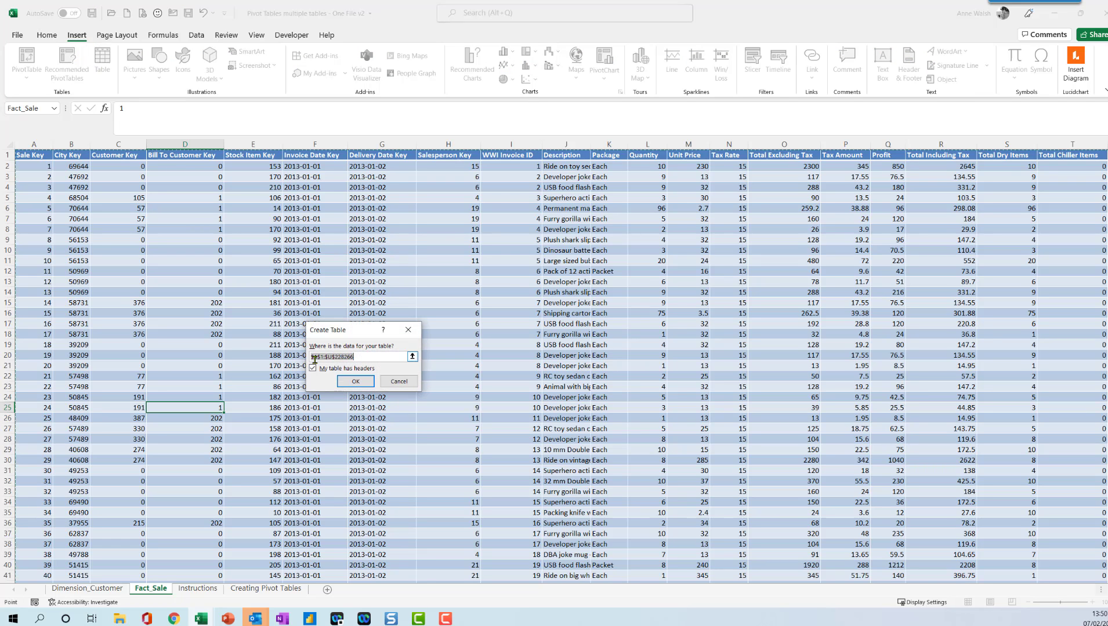
left_click(356, 381)
left_click(60, 65)
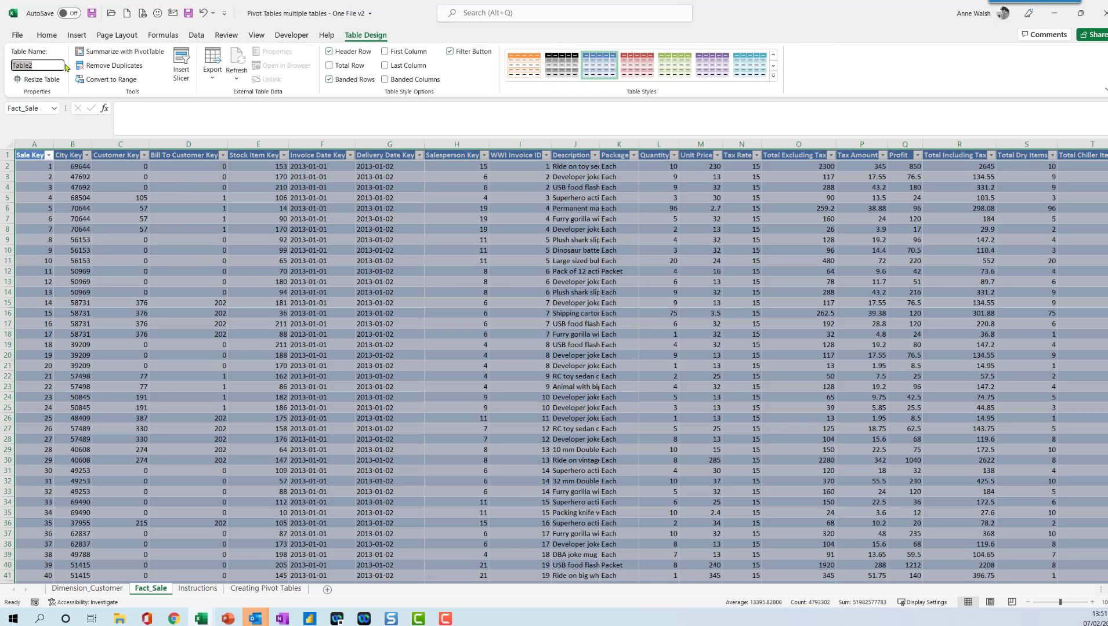
type("Sal")
key("Return")
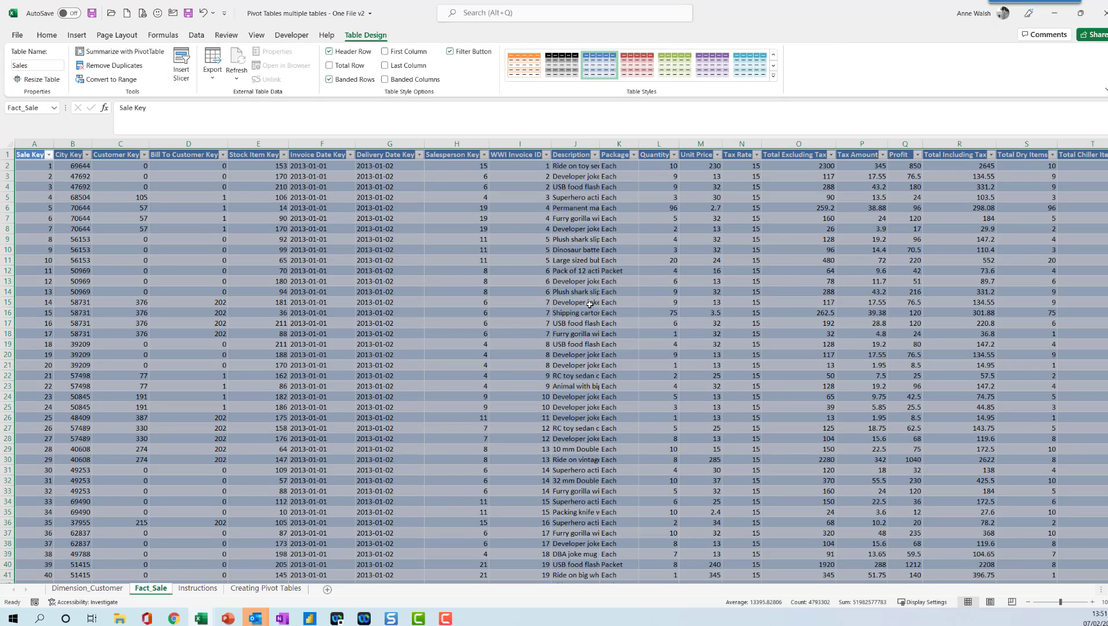
left_click(534, 289)
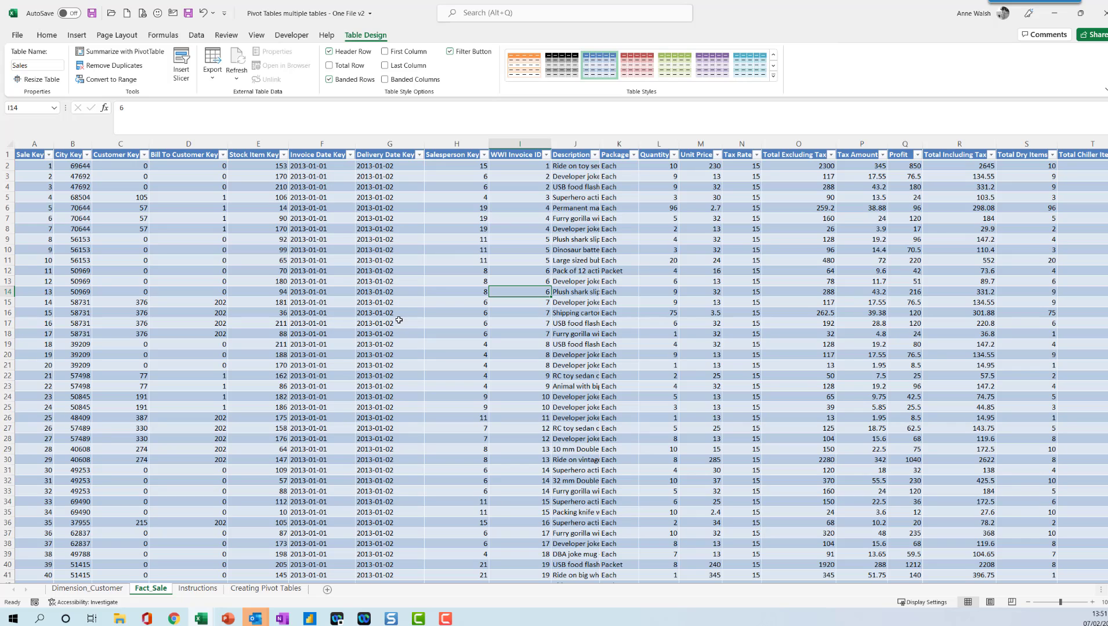
Step: Create a Power Query query from the Customer table on the Dimension_Customer sheet
left_click(193, 37)
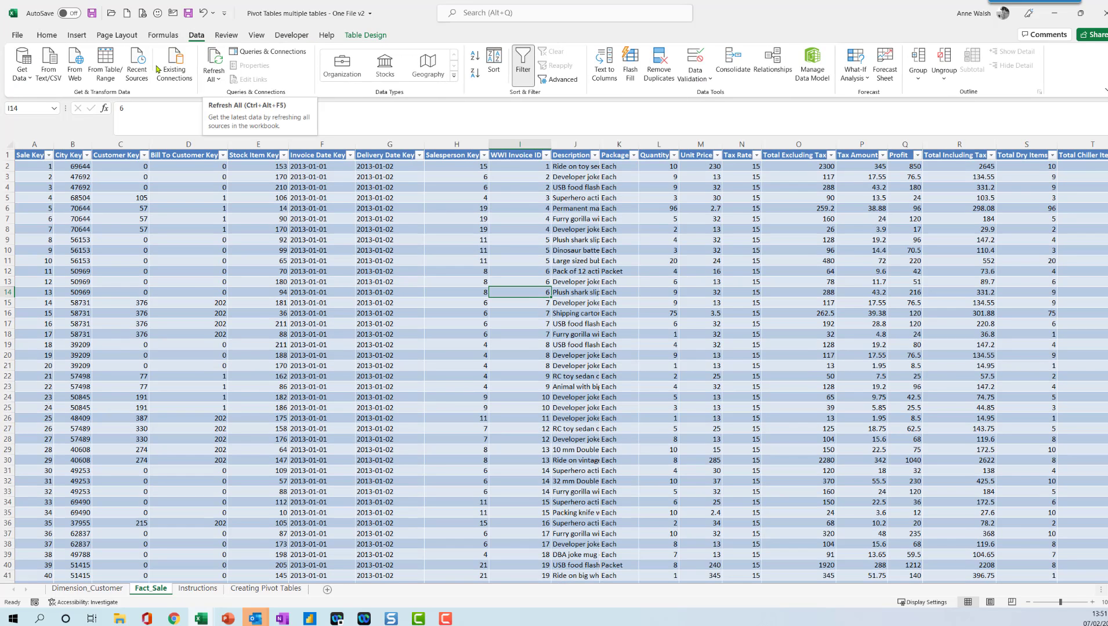
left_click(100, 590)
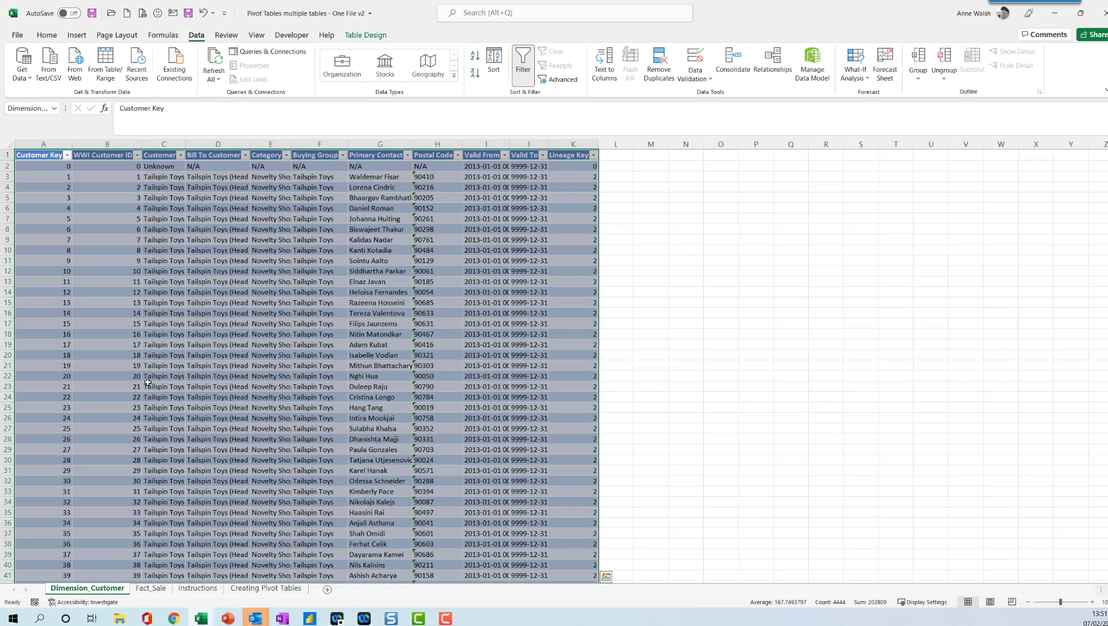
left_click(155, 345)
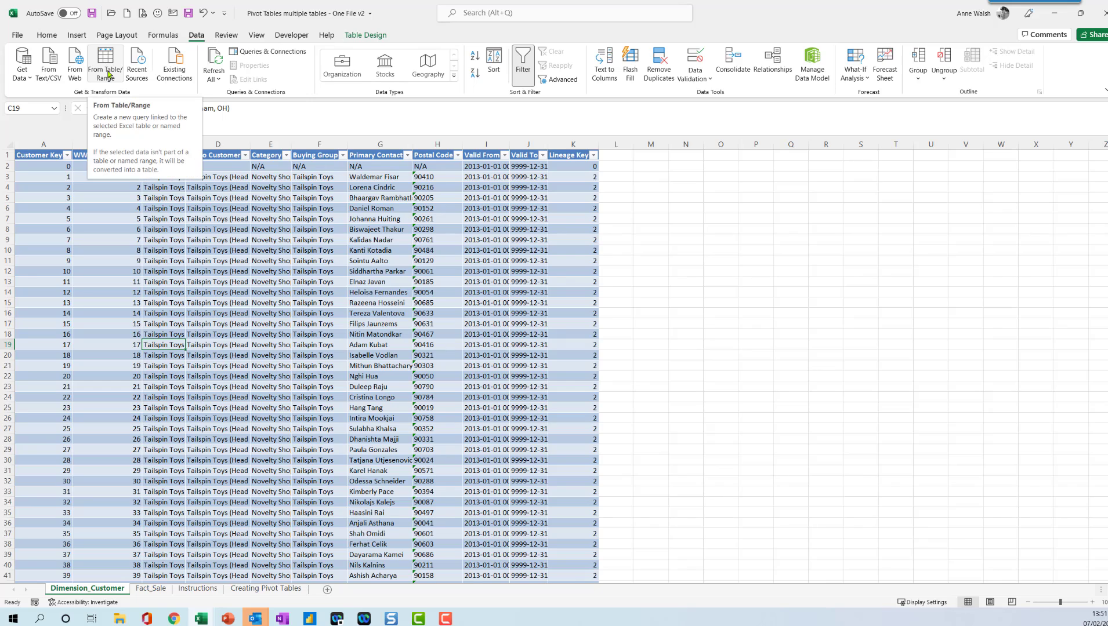
left_click(105, 69)
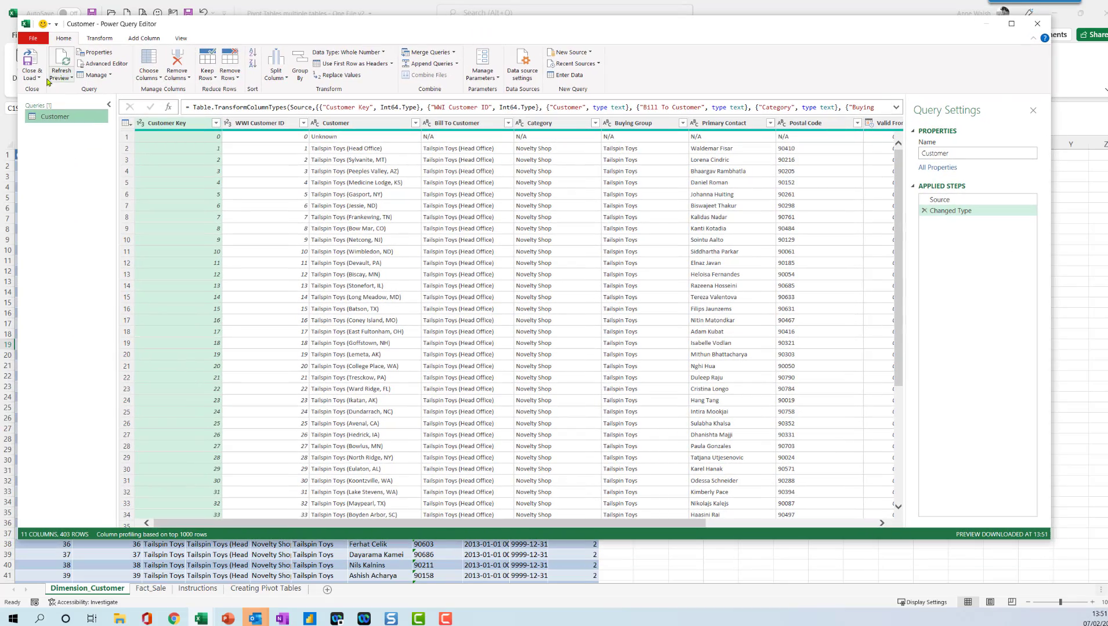
Step: Load the Customer query as a connection only and add its data to the Data Model
left_click(32, 75)
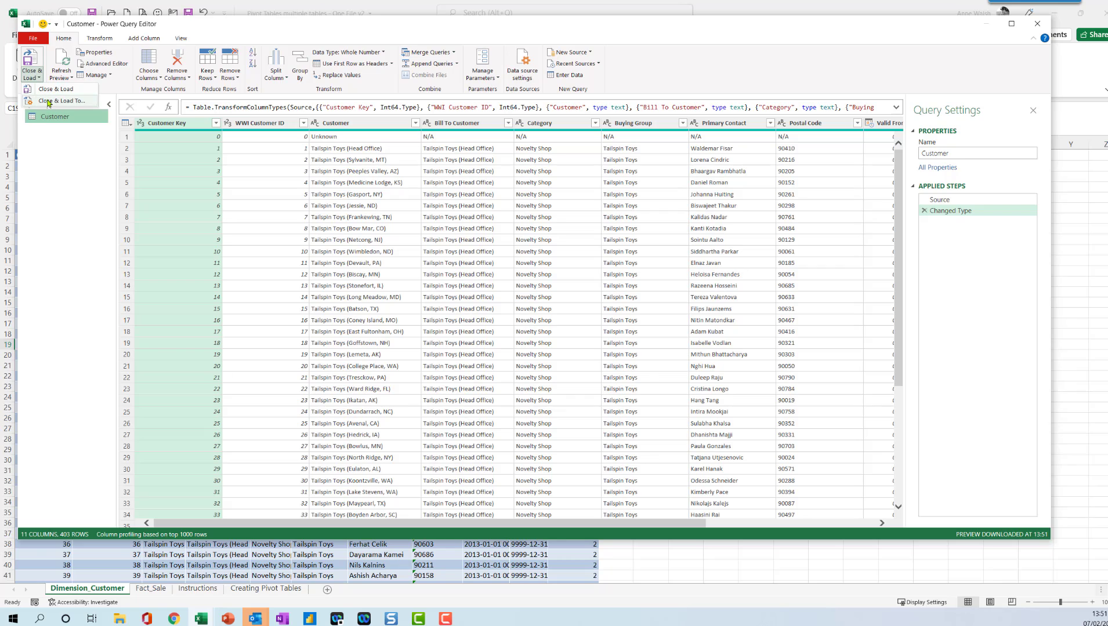
left_click(49, 101)
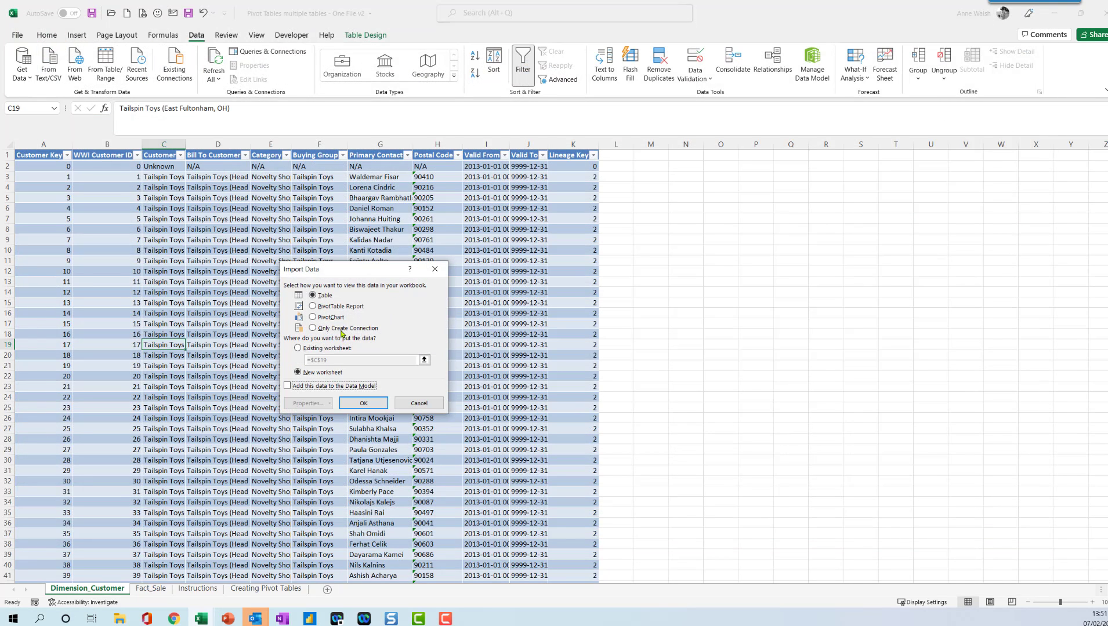
left_click(341, 329)
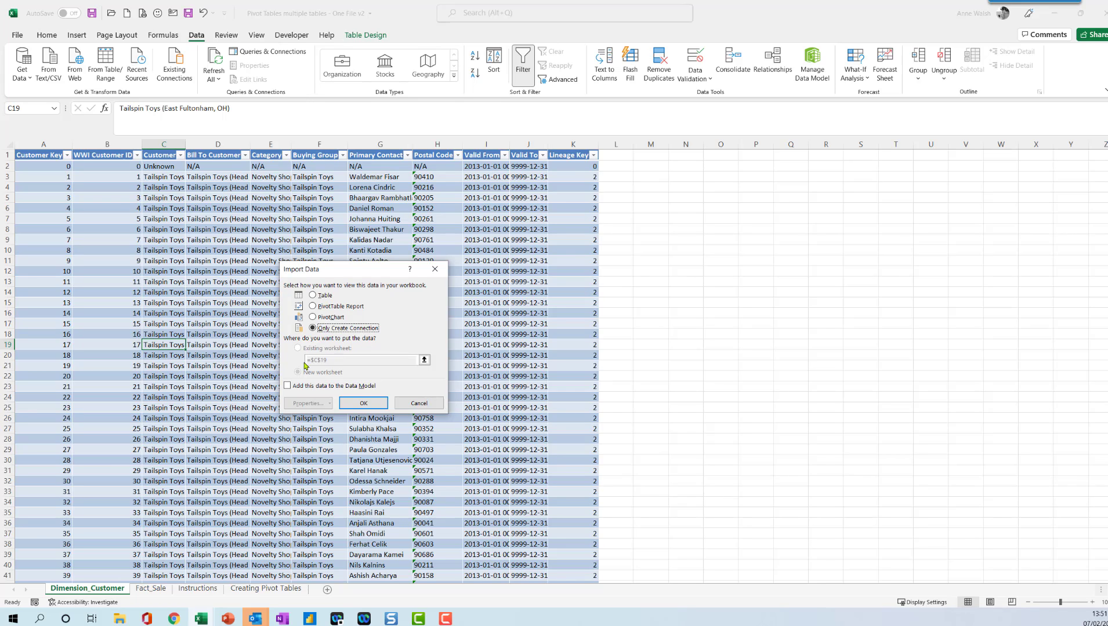
left_click(287, 386)
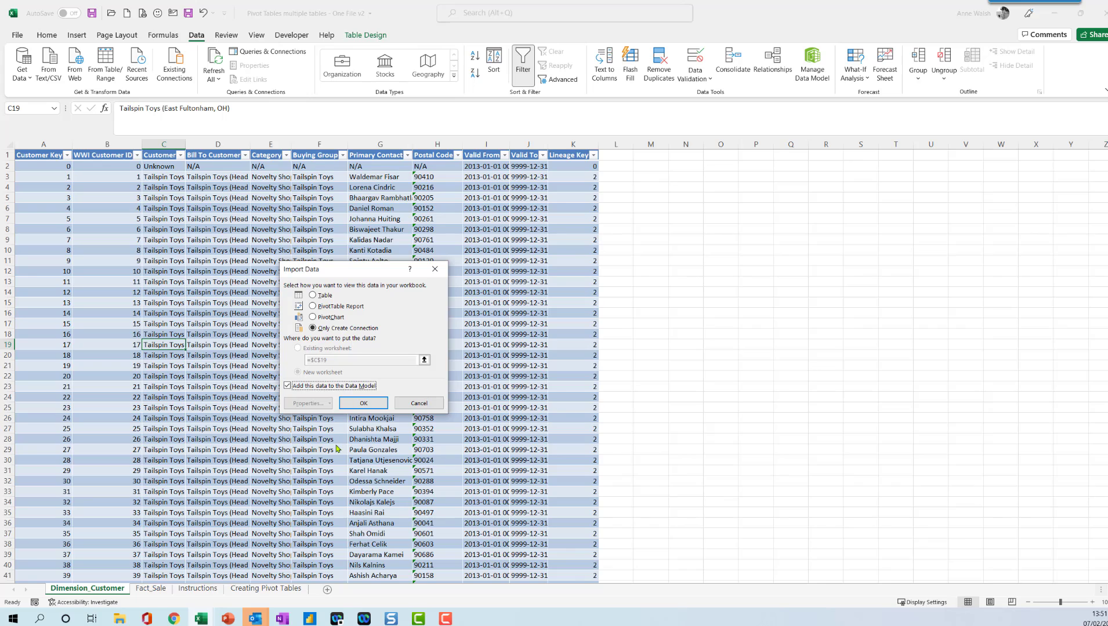
left_click(364, 404)
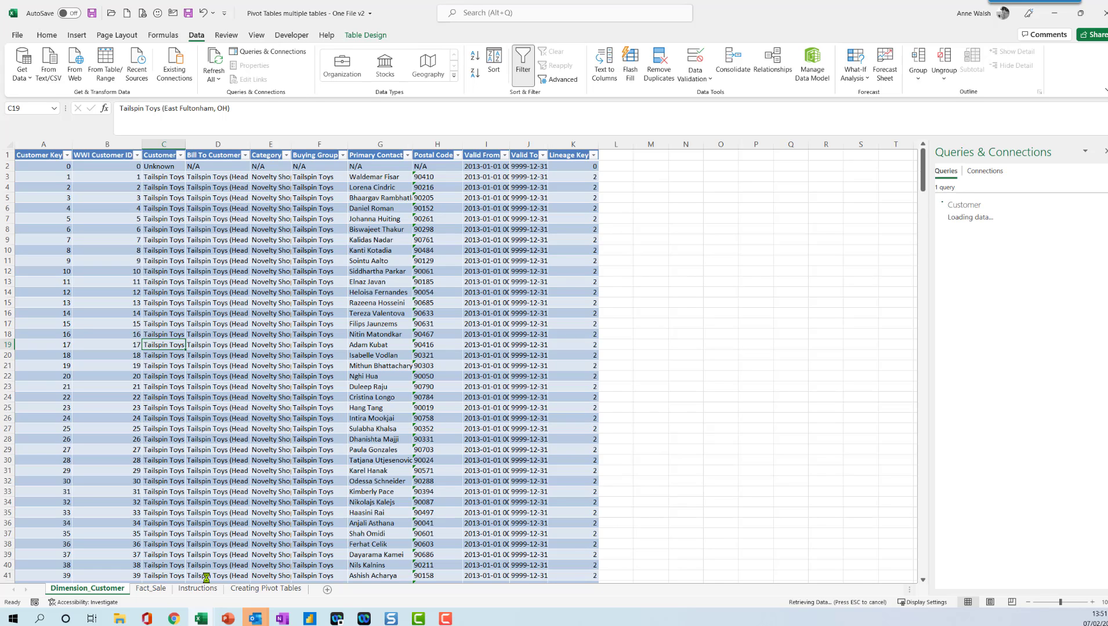
Step: Create a Power Query query from the Sales table on the Fact_Sale sheet
left_click(152, 589)
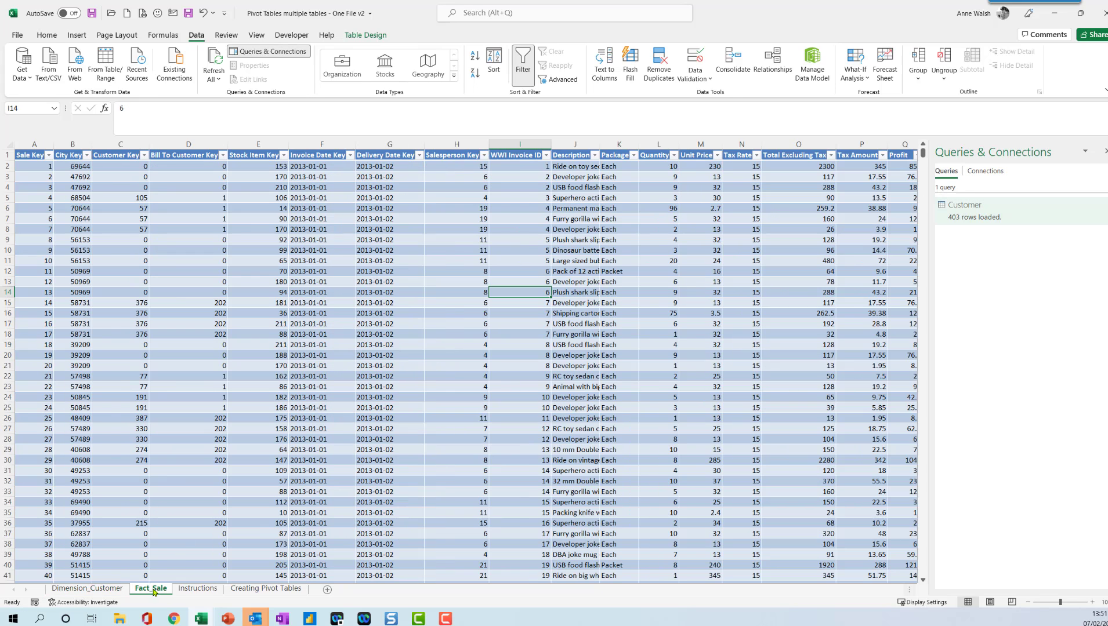
left_click(210, 367)
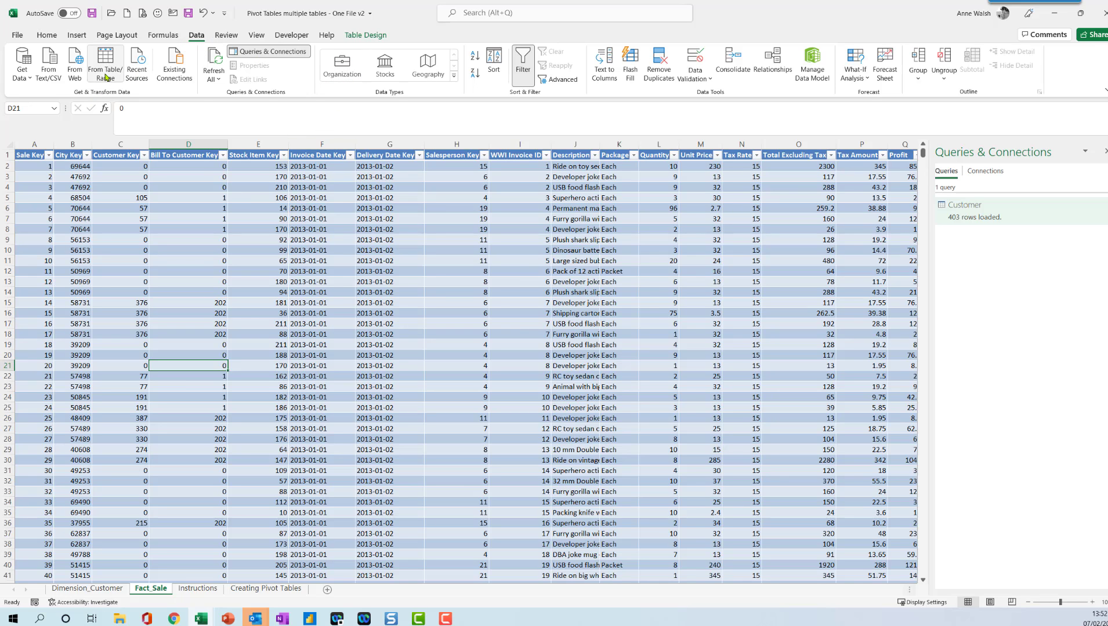
left_click(106, 77)
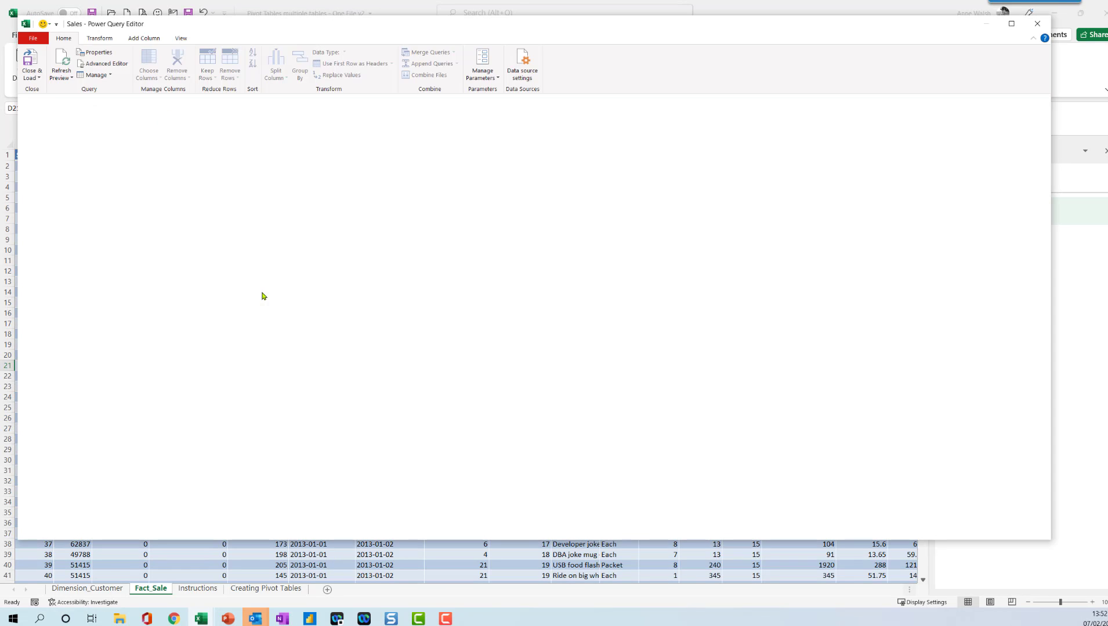
Step: Load the Sales query as a connection only and add its data to the Data Model
left_click(39, 78)
left_click(49, 101)
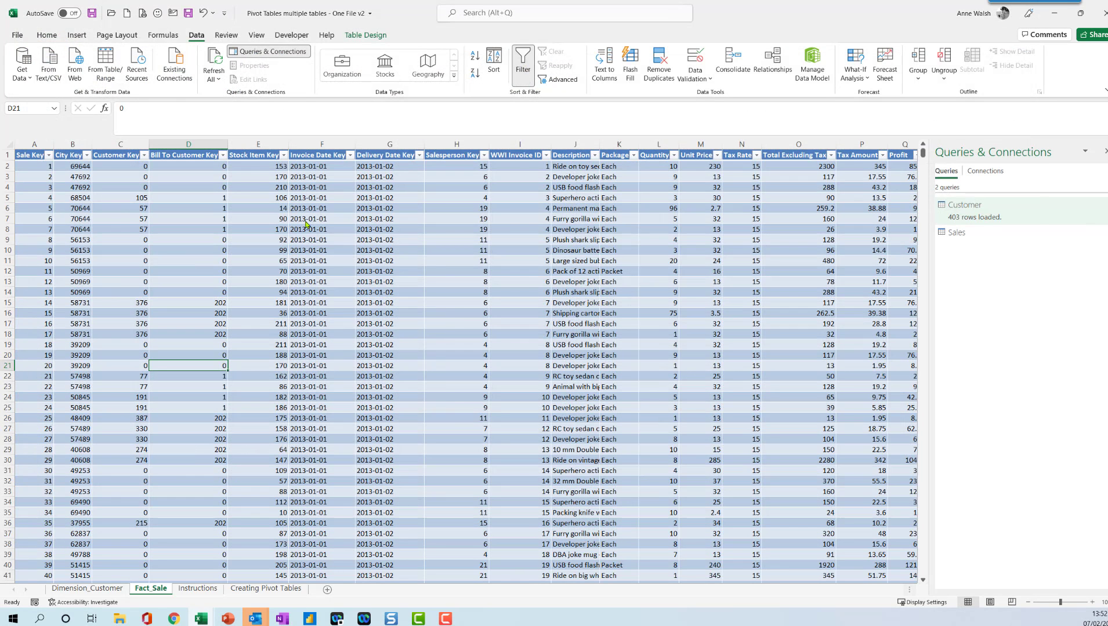
left_click(324, 328)
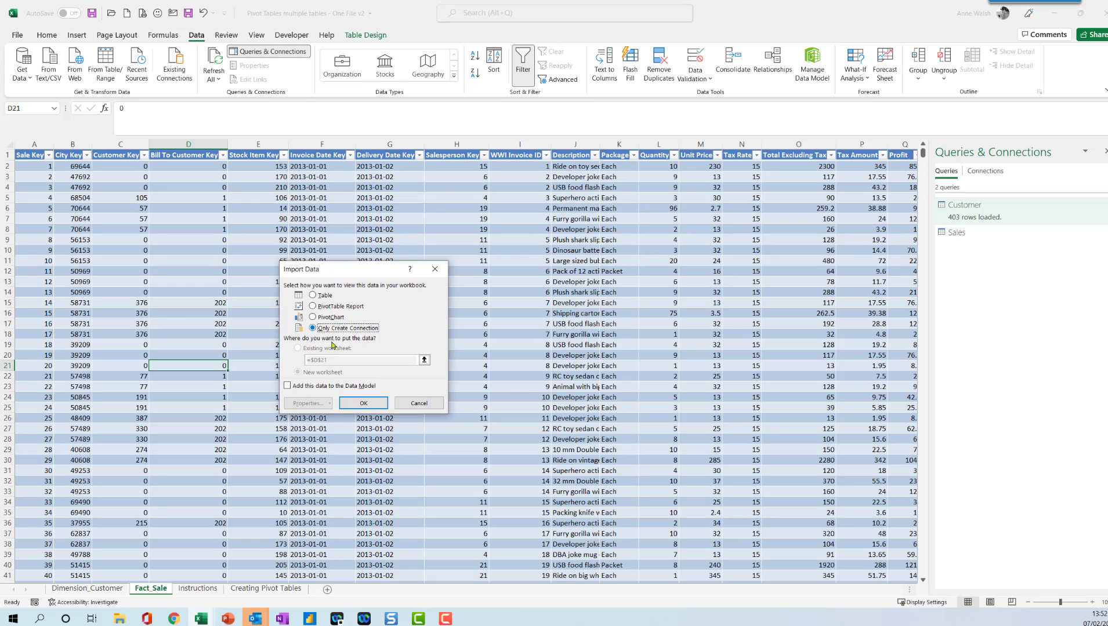
left_click(287, 386)
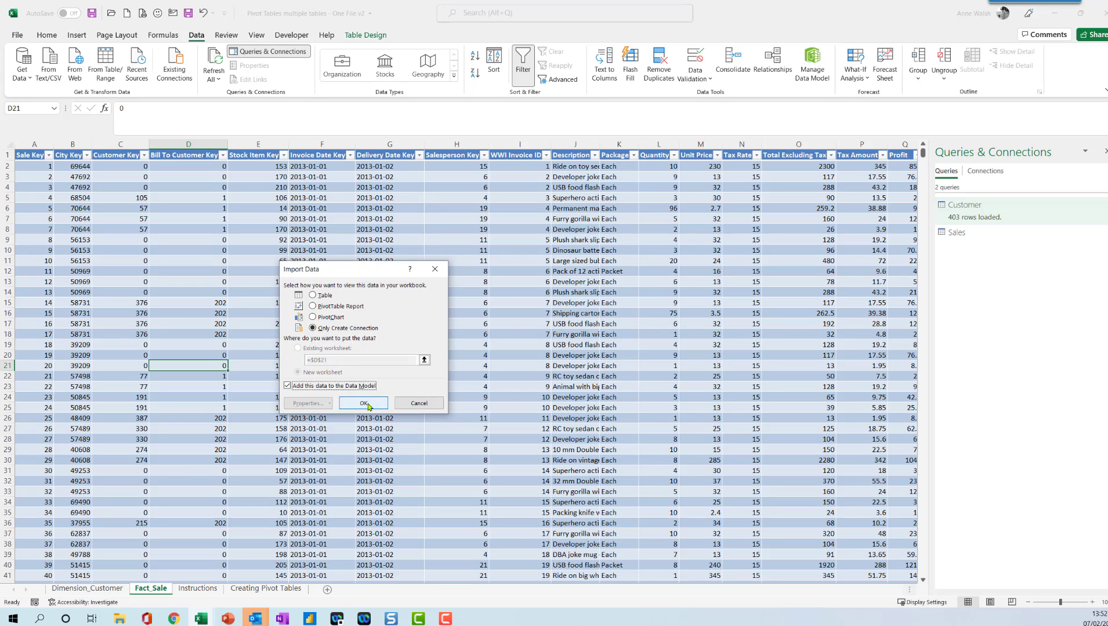
left_click(363, 405)
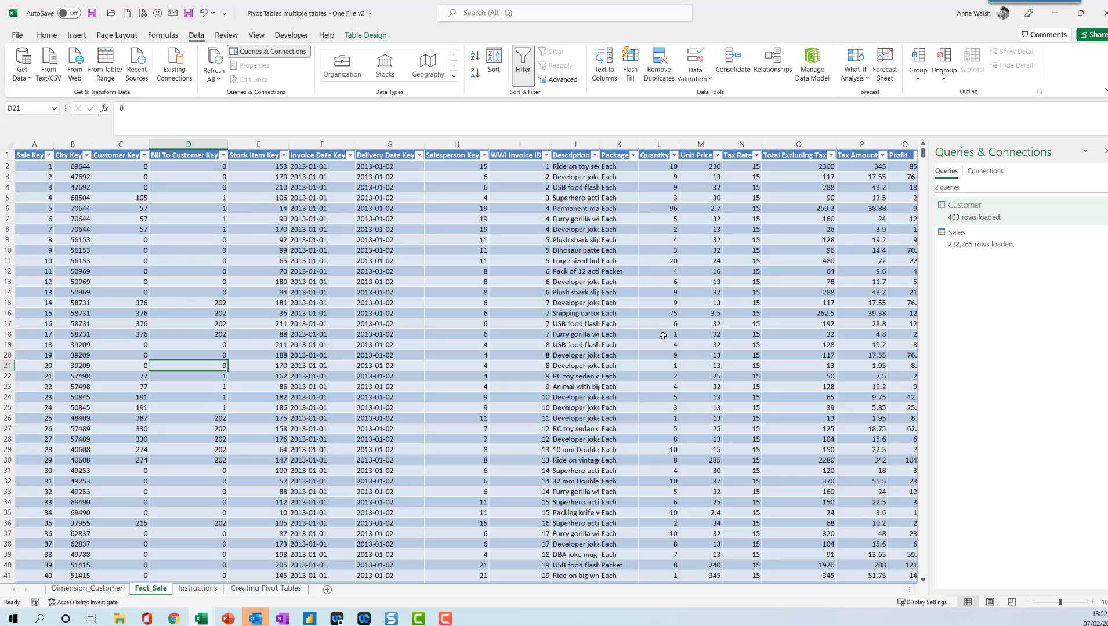
left_click(77, 35)
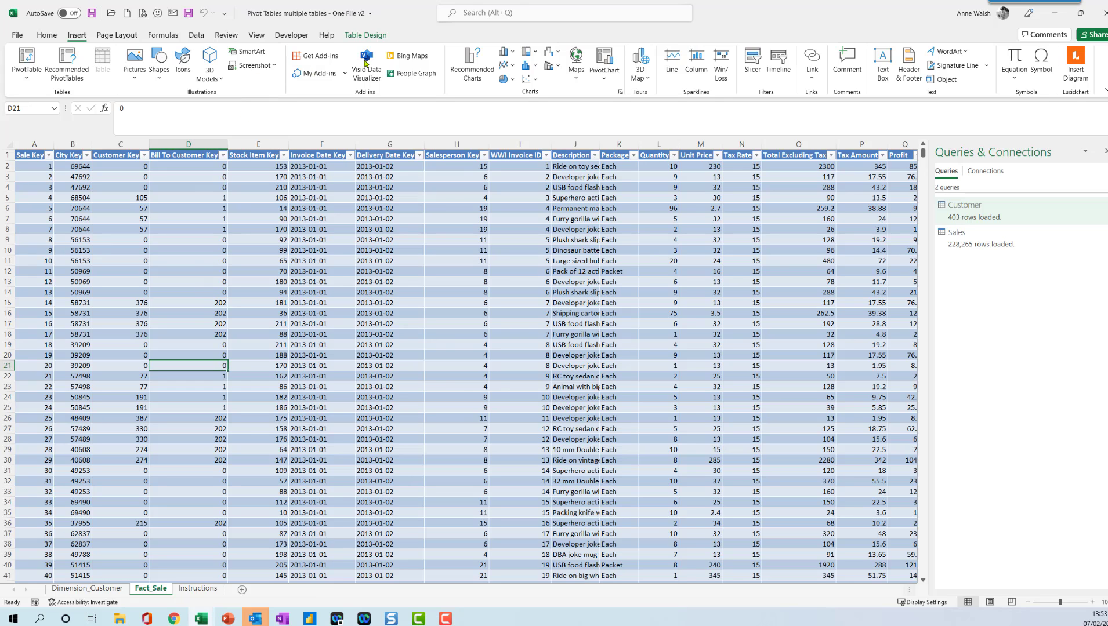
left_click(375, 37)
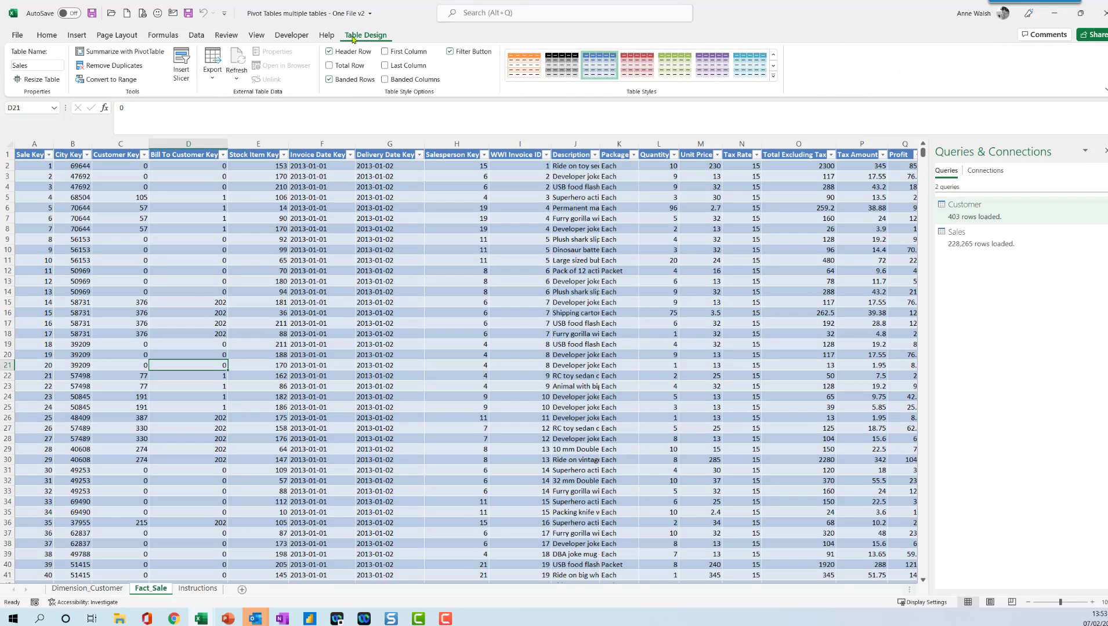
left_click(122, 51)
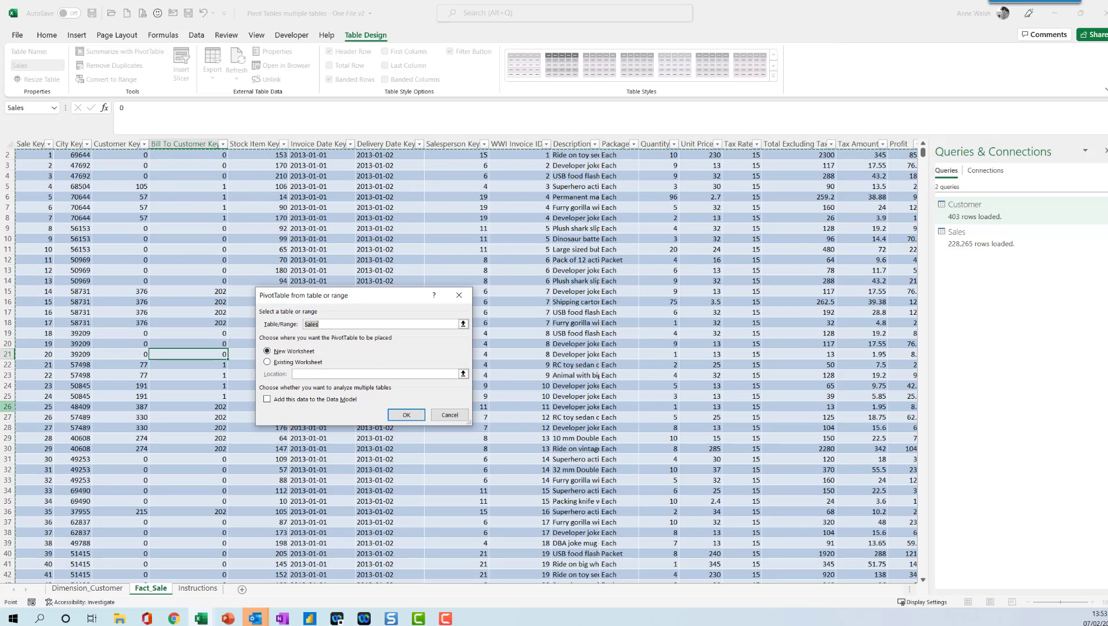
key("Escape")
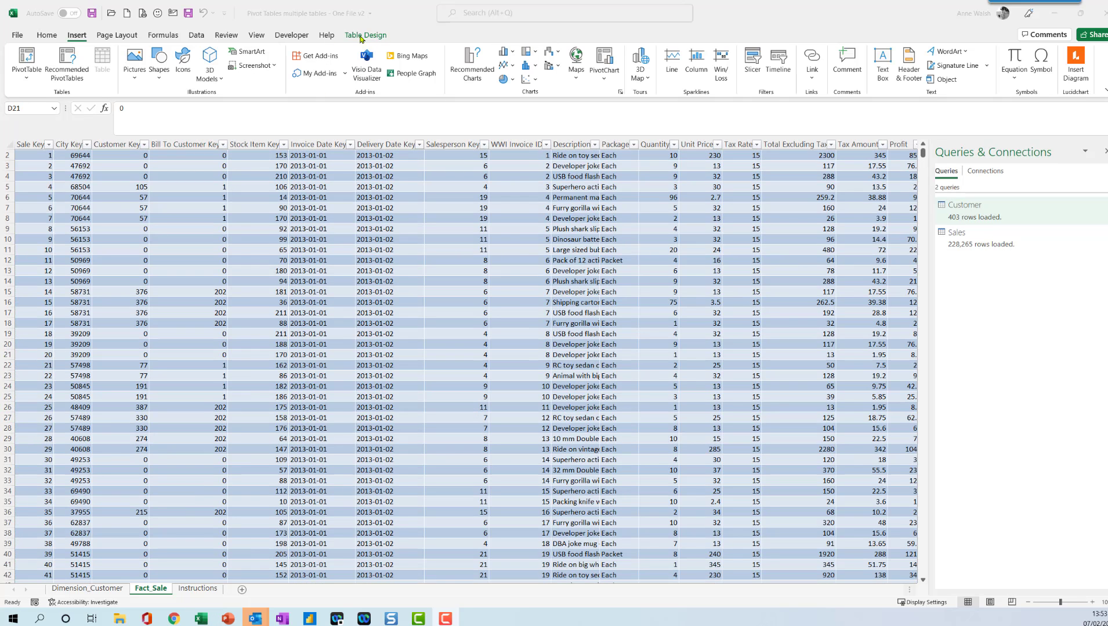
Step: Insert a PivotTable based on the workbook's Data Model on a new worksheet
left_click(28, 80)
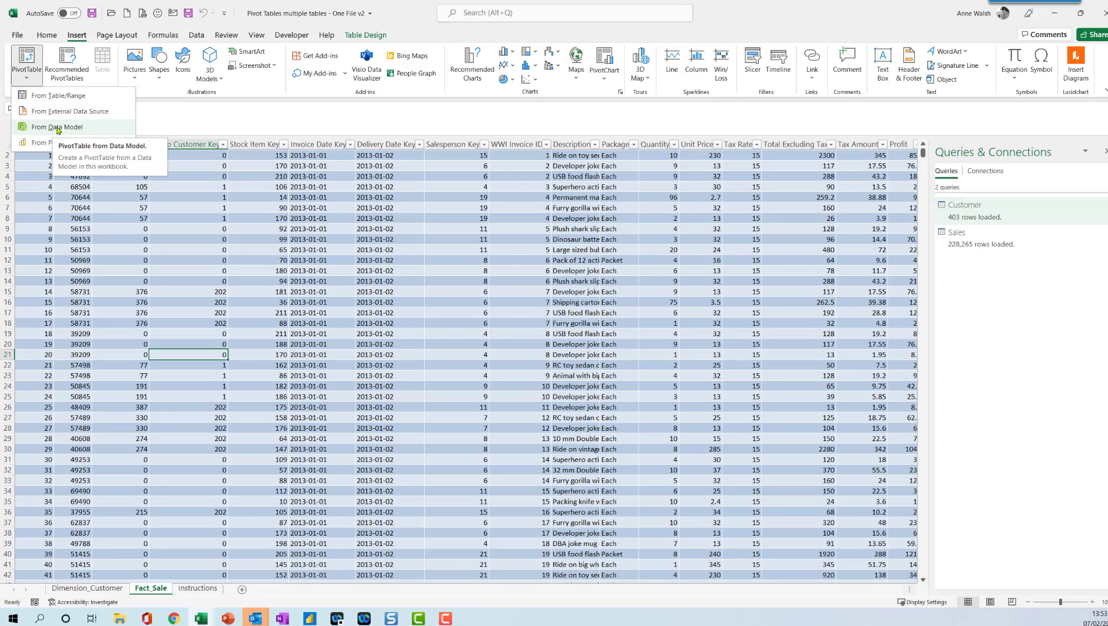
left_click(59, 129)
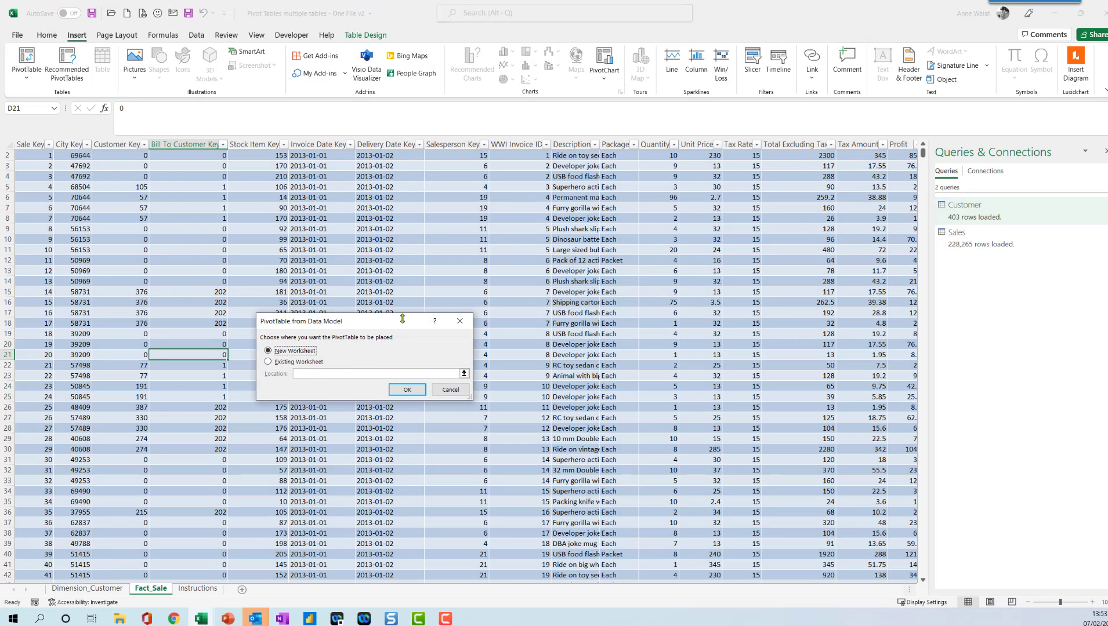
left_click(407, 389)
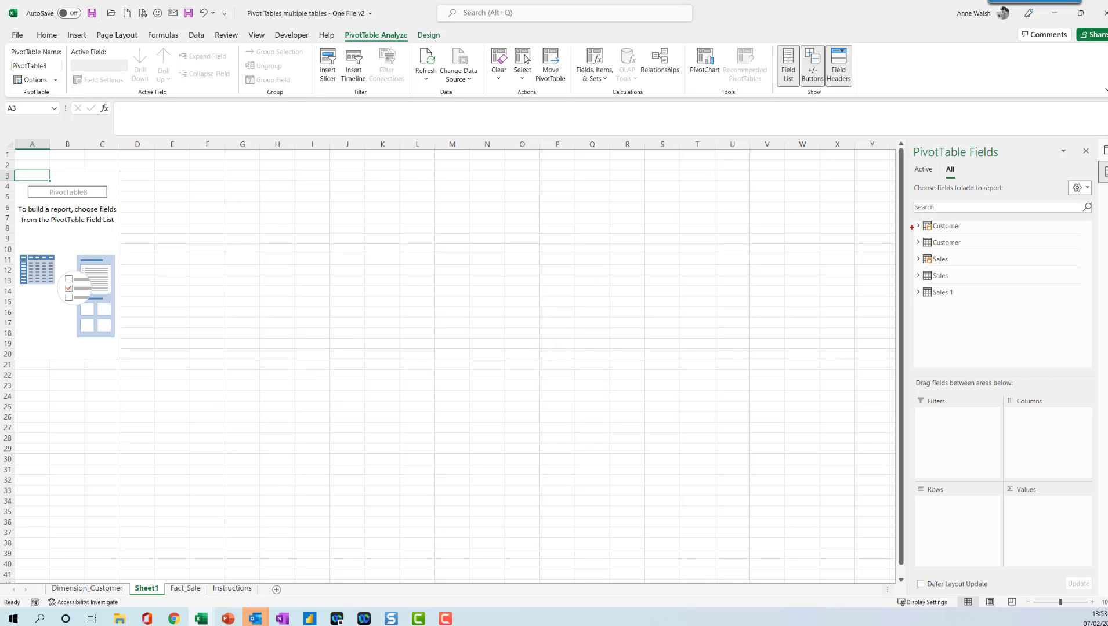
mouse_move(944, 218)
left_mouse_down()
mouse_move(905, 221)
mouse_move(964, 236)
mouse_move(943, 216)
left_mouse_up()
left_click_drag(911, 257, 933, 269)
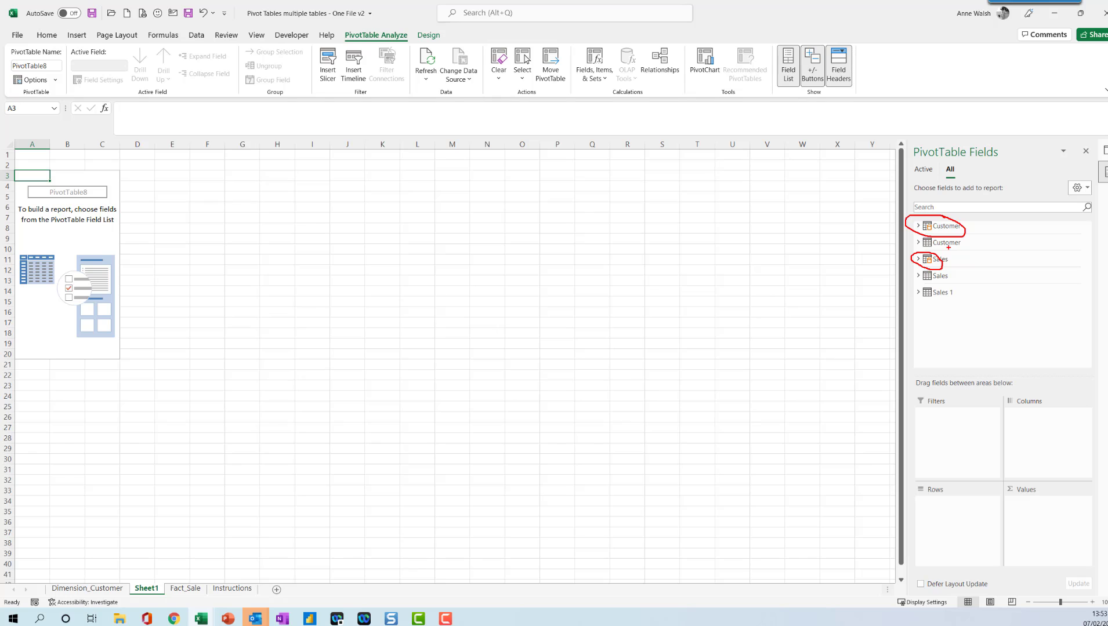
Step: Add the Total Excluding Tax field from the Data Model's Sales table to the PivotTable values as a sum
key("Escape")
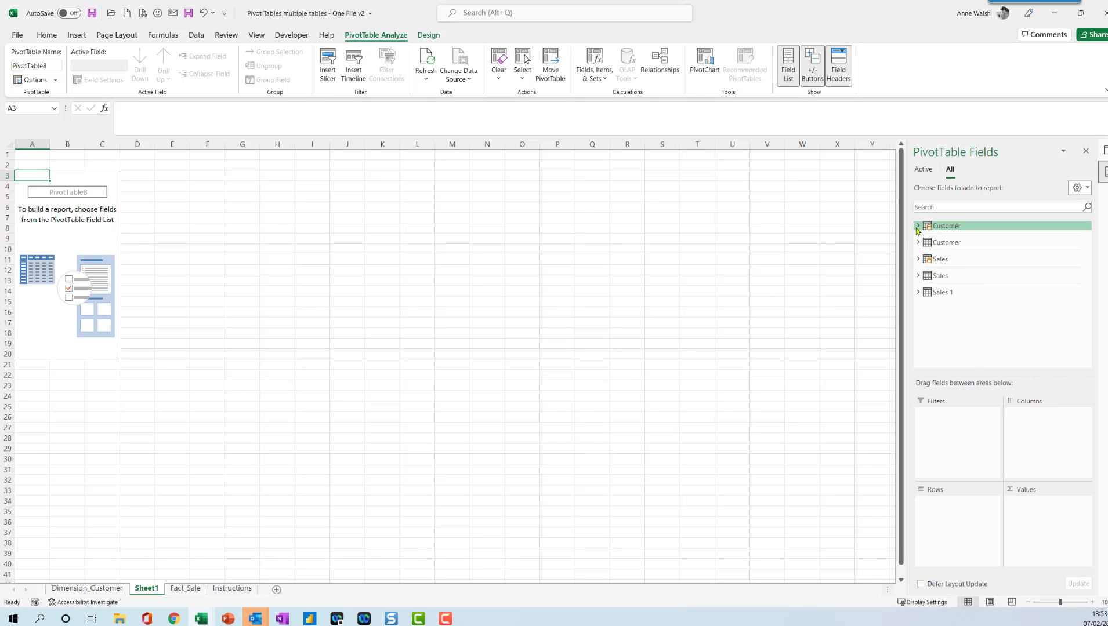
left_click(917, 227)
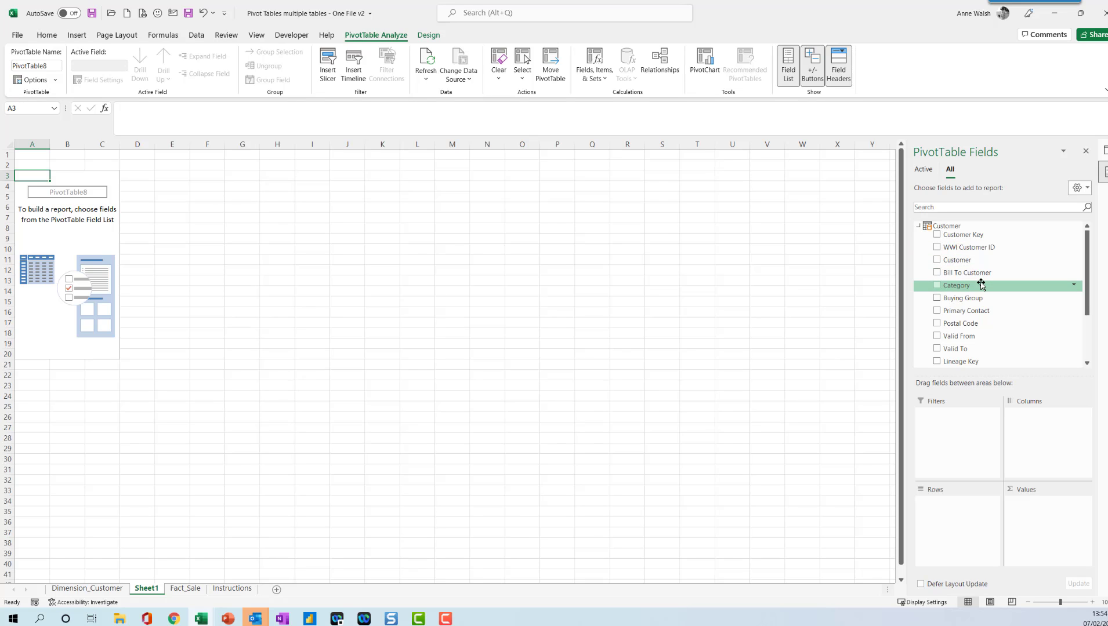
scroll(951, 280, "down", 2)
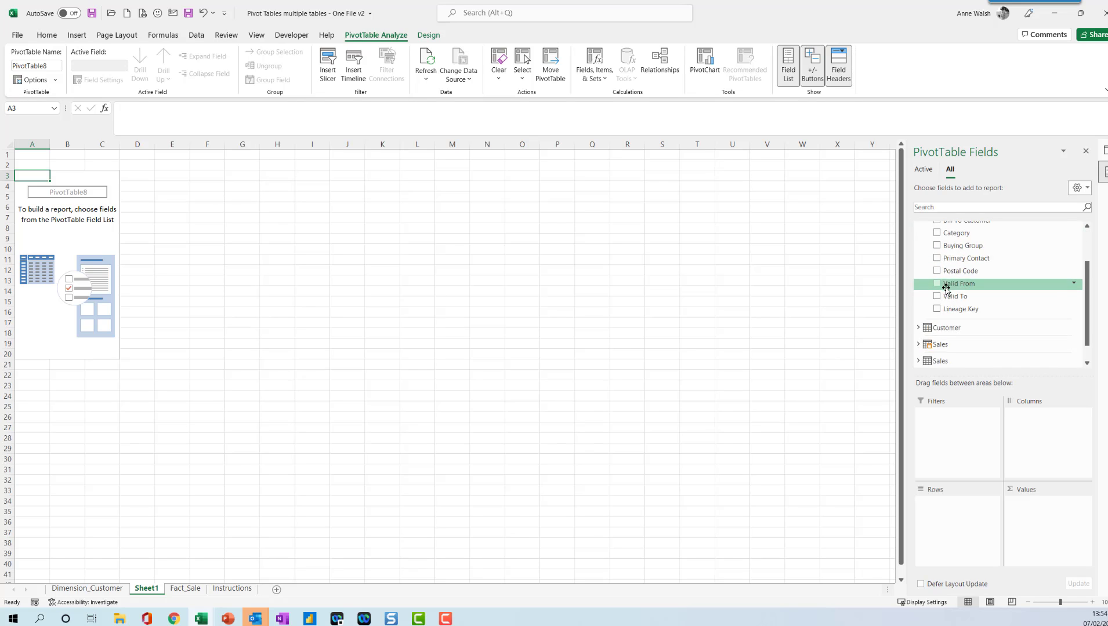
left_click(918, 323)
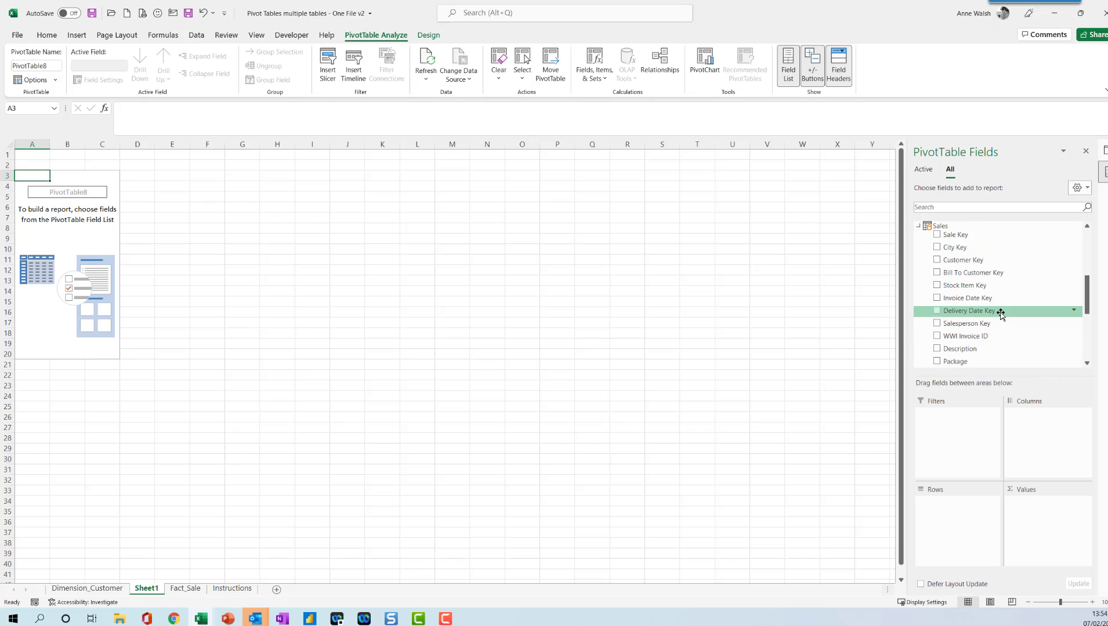
scroll(1000, 314, "down", 1)
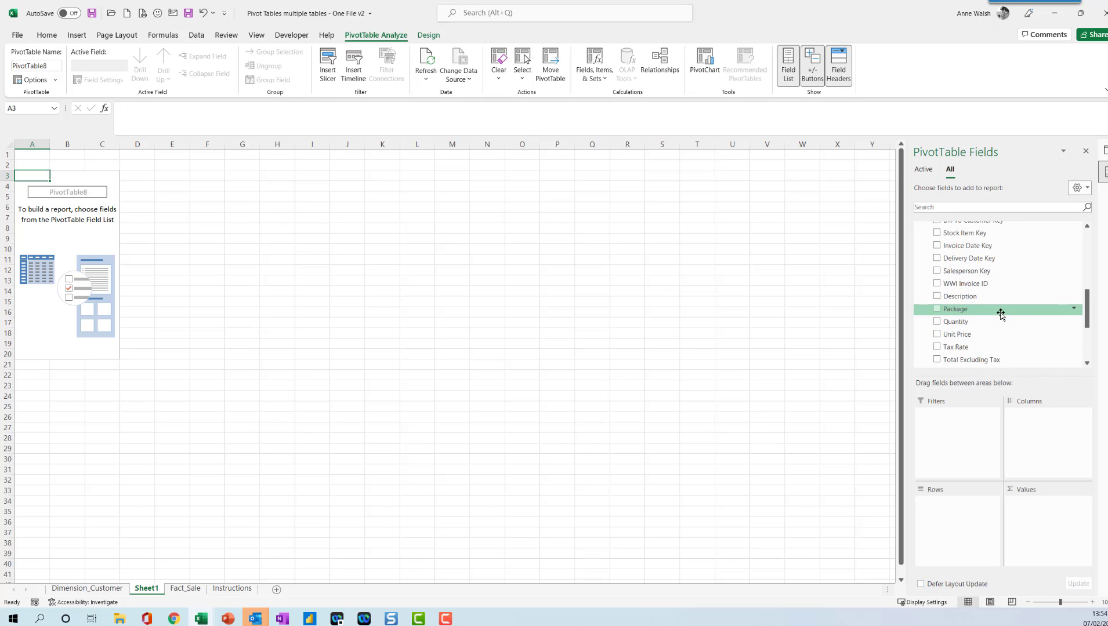
scroll(999, 313, "down", 1)
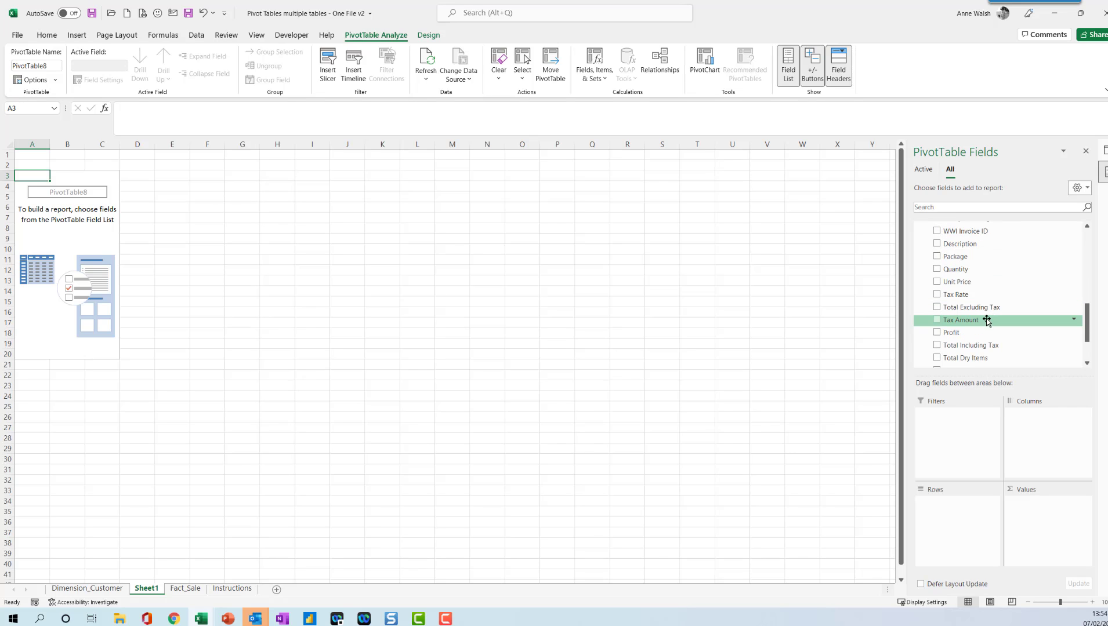
left_click_drag(983, 322, 1034, 506)
Step: Add Category from the Data Model's Customer table to the PivotTable rows and auto-detect the relationship between the Customer and Sales tables
scroll(1019, 316, "up", 8)
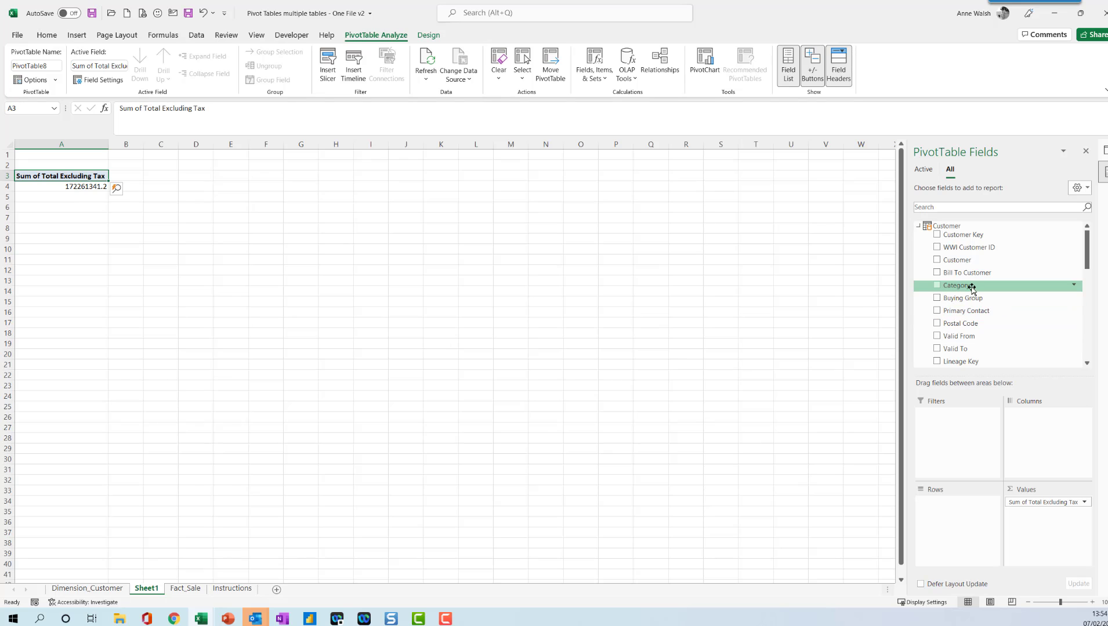
left_click_drag(970, 288, 954, 503)
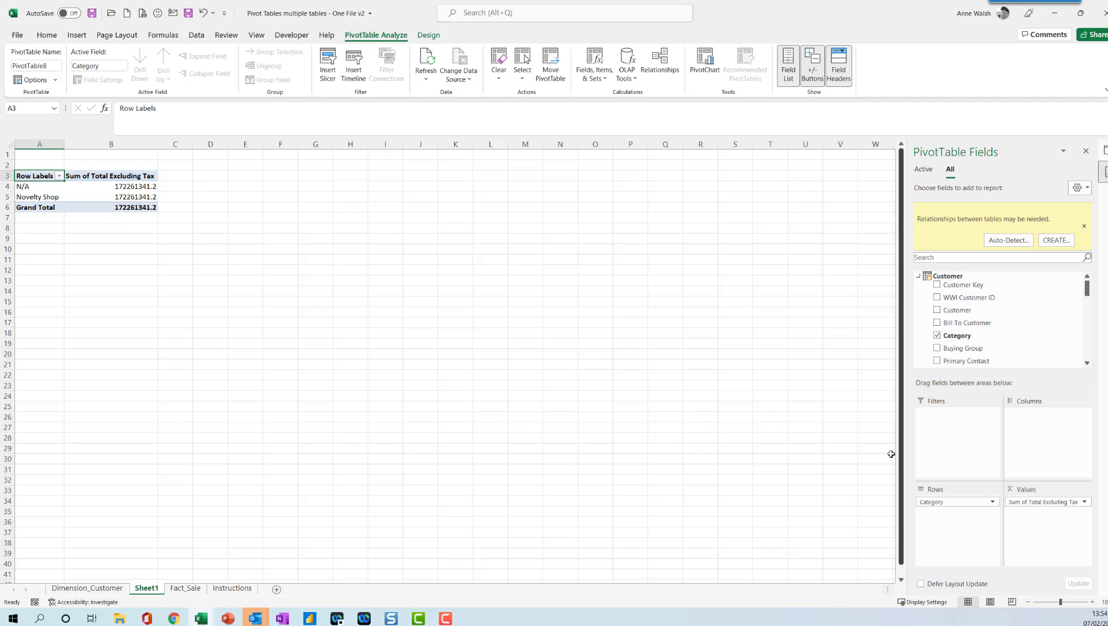
left_click(1007, 241)
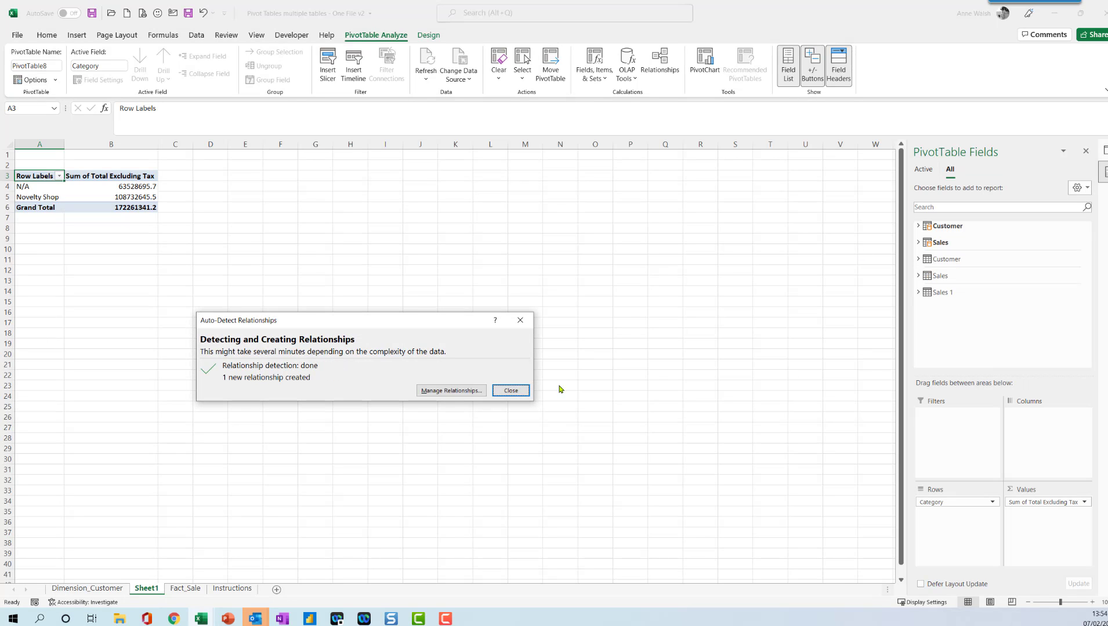
left_click(510, 391)
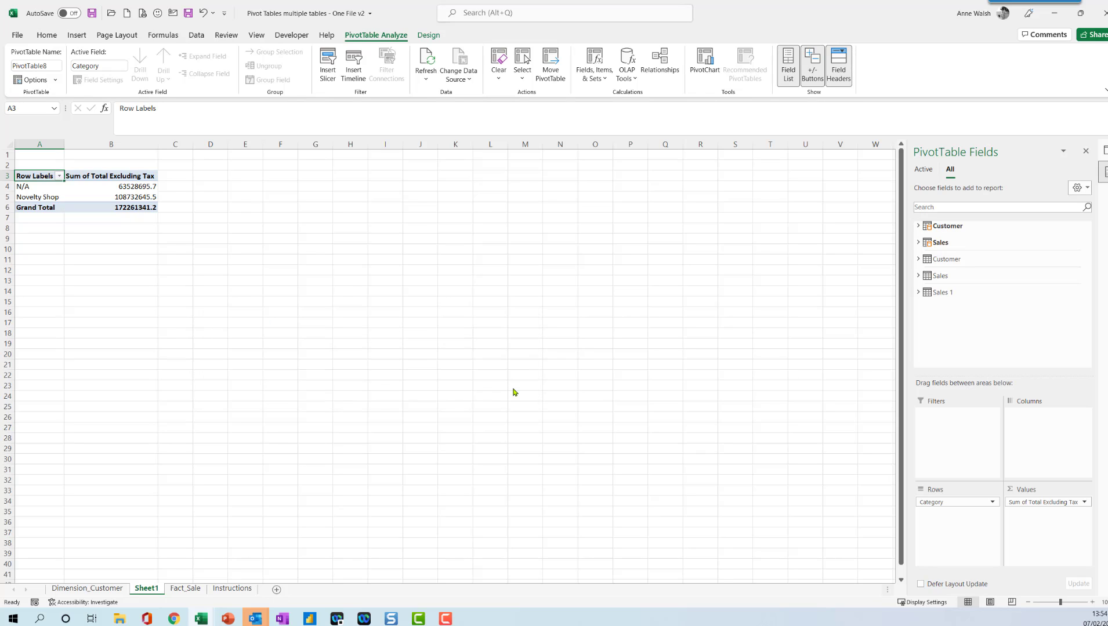